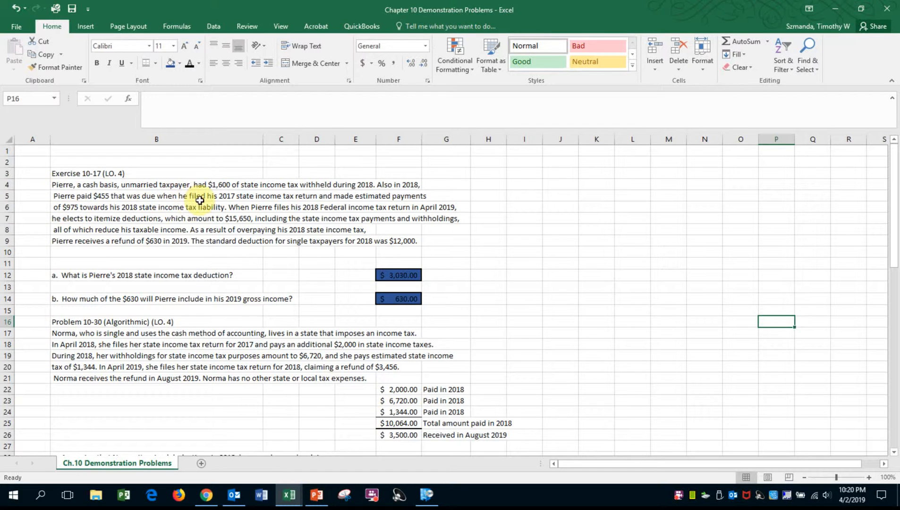
Enlarge the worksheet to 130% zoom, keeping the Exercise 10-17 text and its answer cells in view.
click(869, 478)
click(868, 478)
click(869, 478)
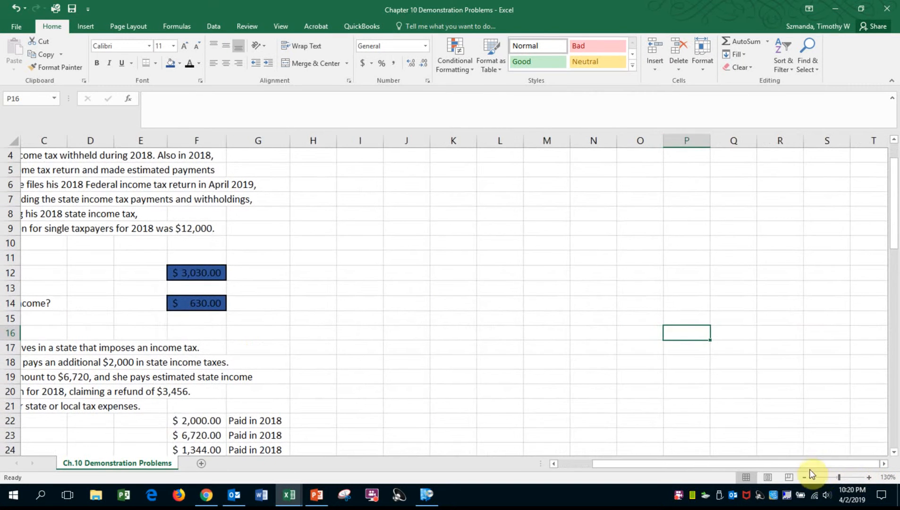
drag(772, 461, 738, 462)
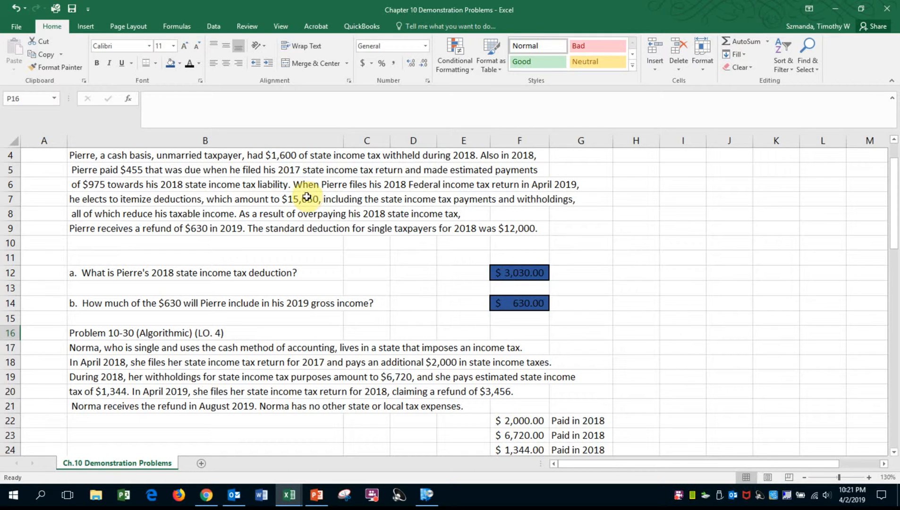
Examine the Exercise 10-17 answers: the 2018 state income tax deduction formula in F12 and the refund included in gross income in F14.
click(512, 272)
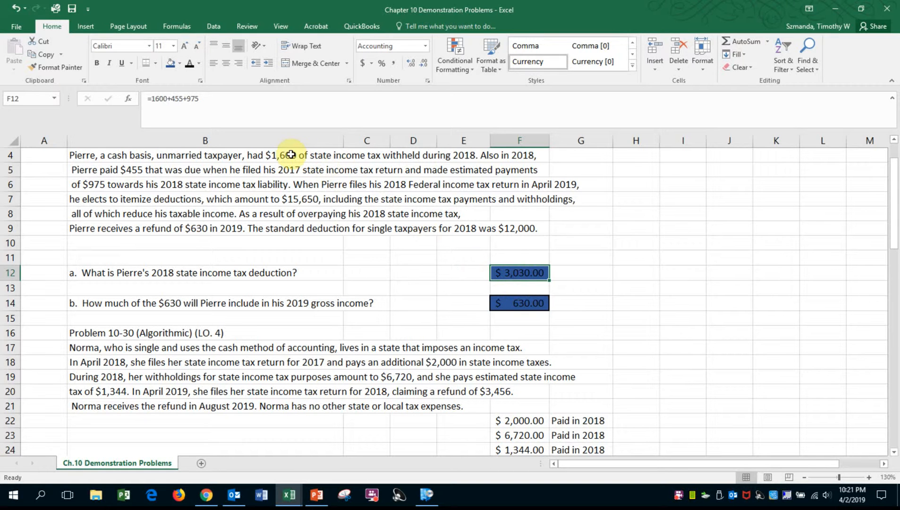
click(599, 283)
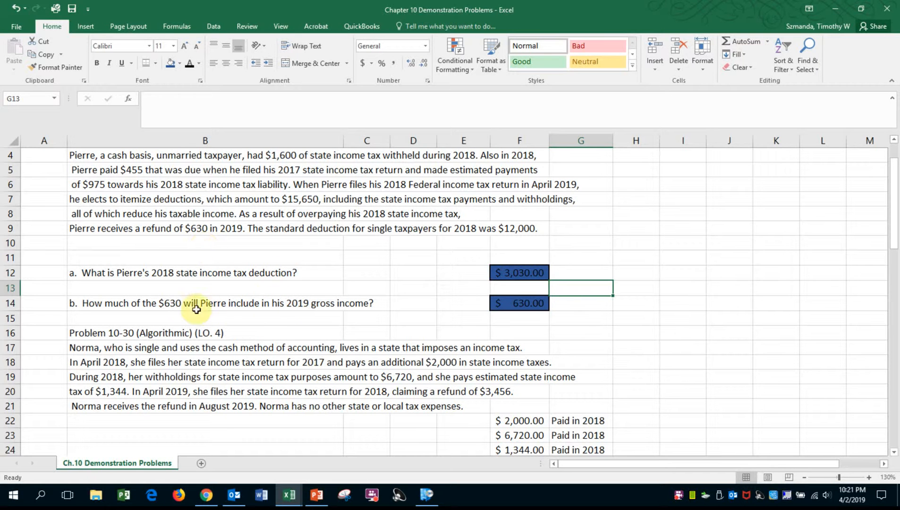
drag(424, 273, 607, 281)
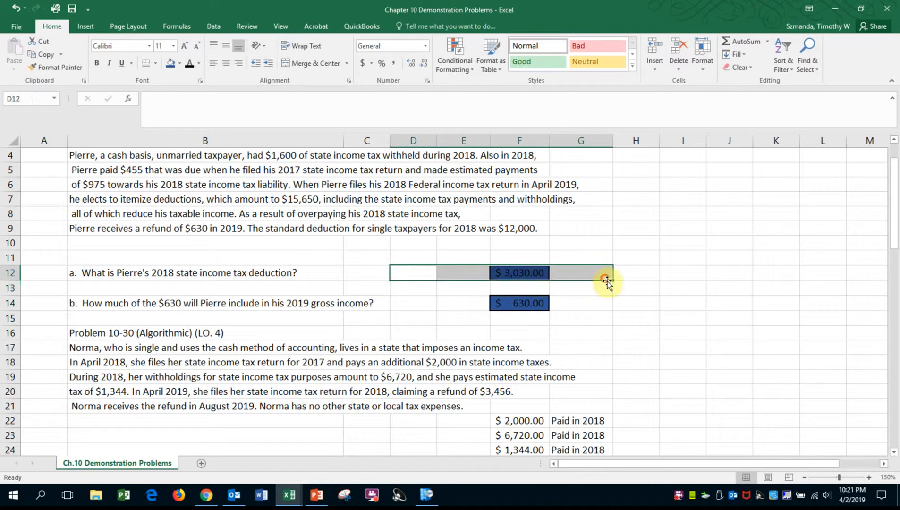
click(519, 273)
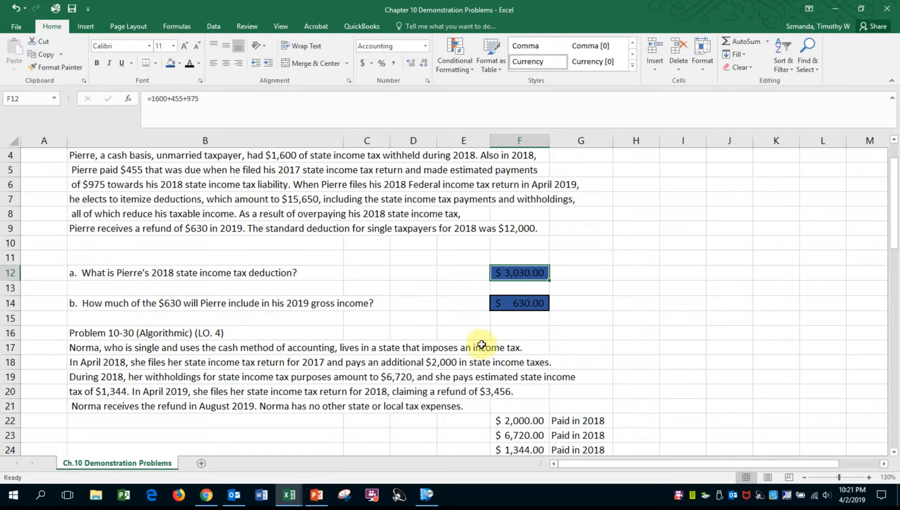
click(518, 303)
drag(462, 303, 569, 307)
click(648, 349)
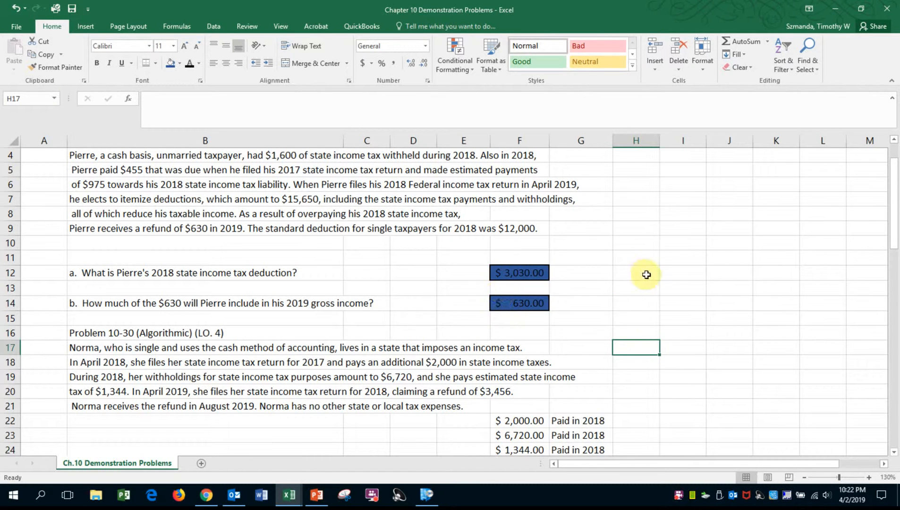
drag(364, 274, 577, 270)
click(547, 300)
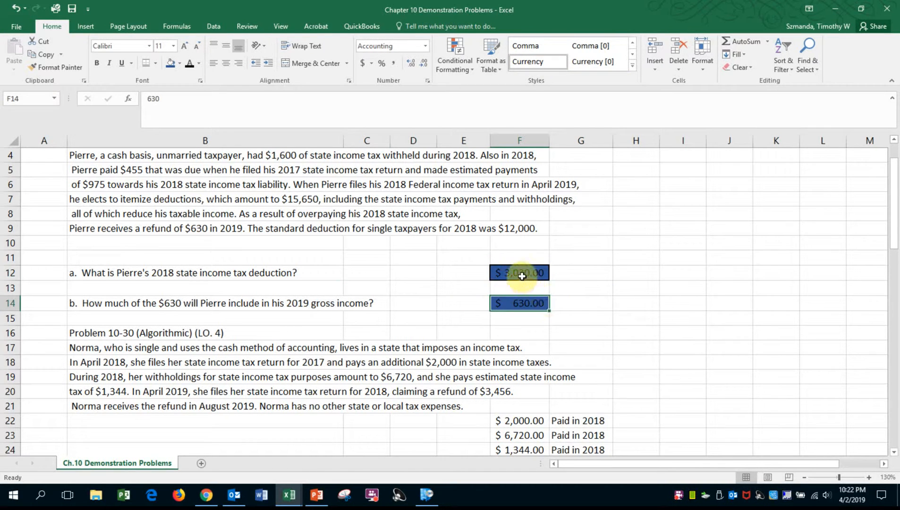
click(496, 277)
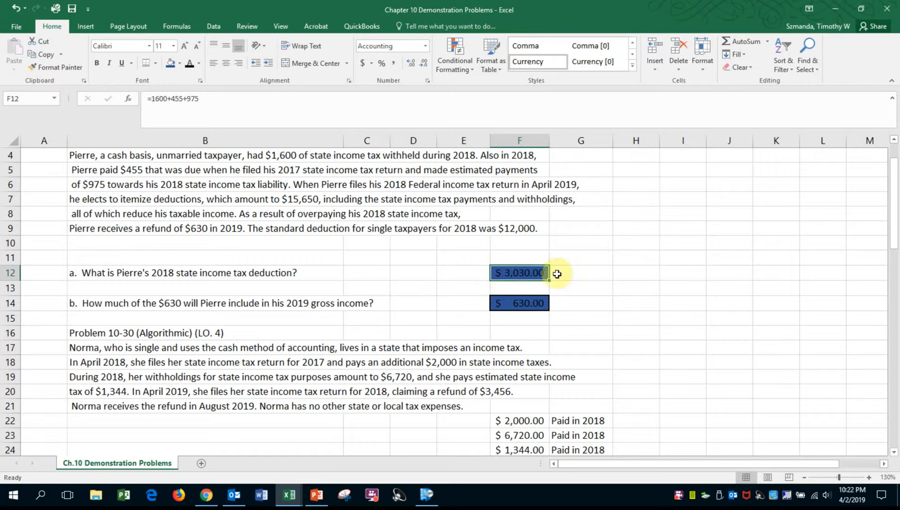
click(529, 304)
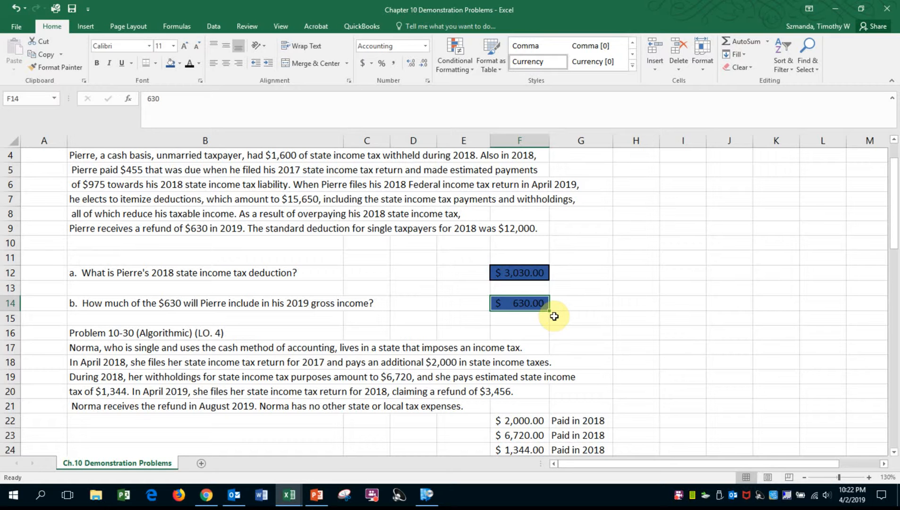
Widen column F so that the dollar amounts in Problem 10-30 fit in their cells.
scroll(594, 377, down, 4)
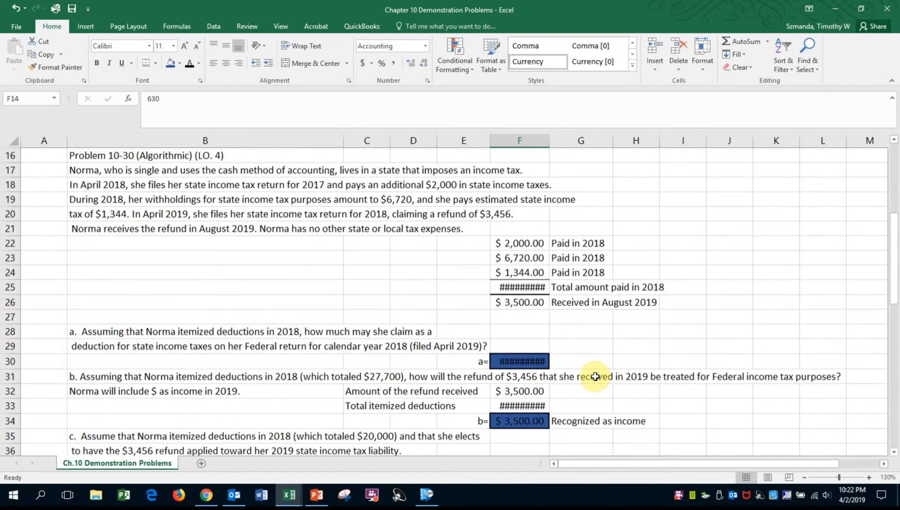
scroll(595, 375, down, 1)
scroll(595, 374, up, 1)
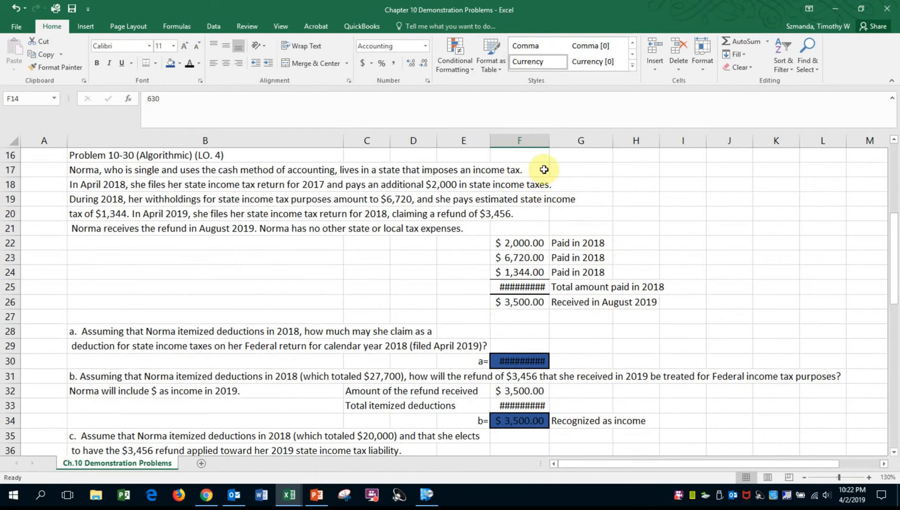
drag(549, 141, 564, 142)
scroll(680, 357, up, 1)
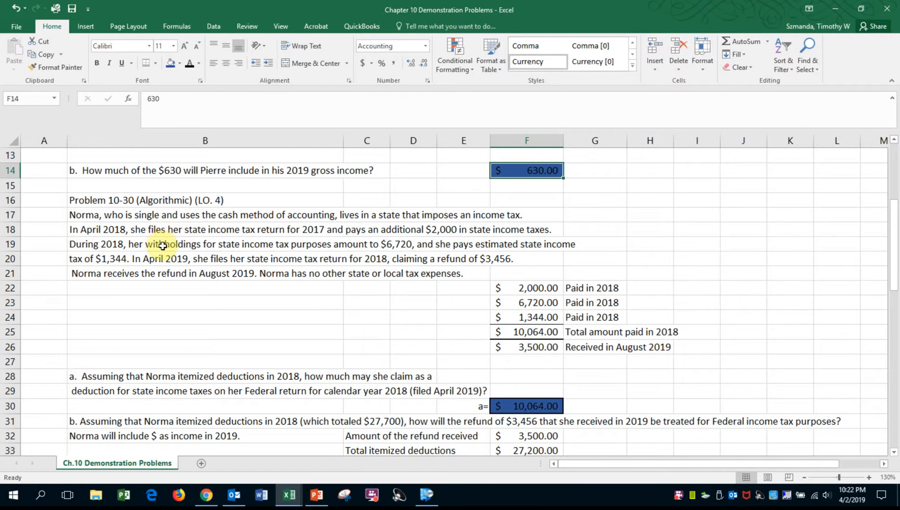
Review Problem 10-30's payments in F22:F24, their total in F25, the part a deduction in F30 and the refund received in F32.
scroll(163, 244, down, 1)
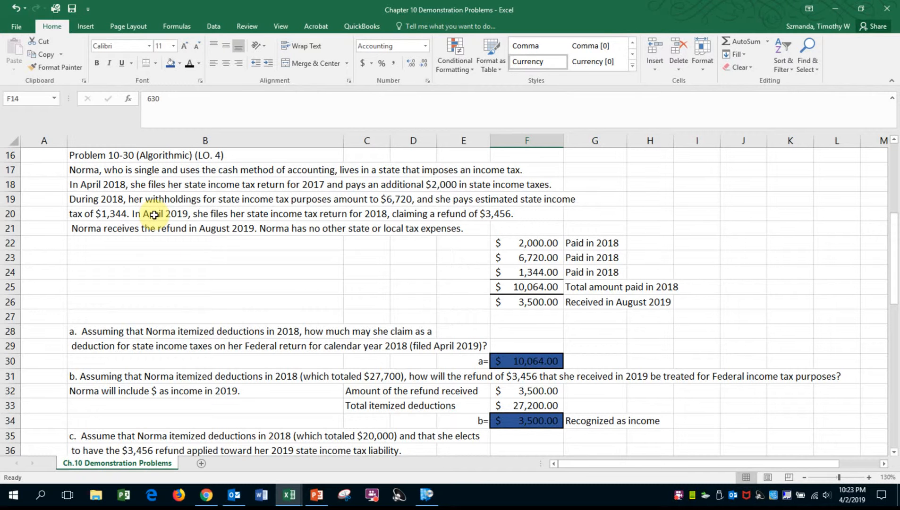
drag(528, 242, 533, 273)
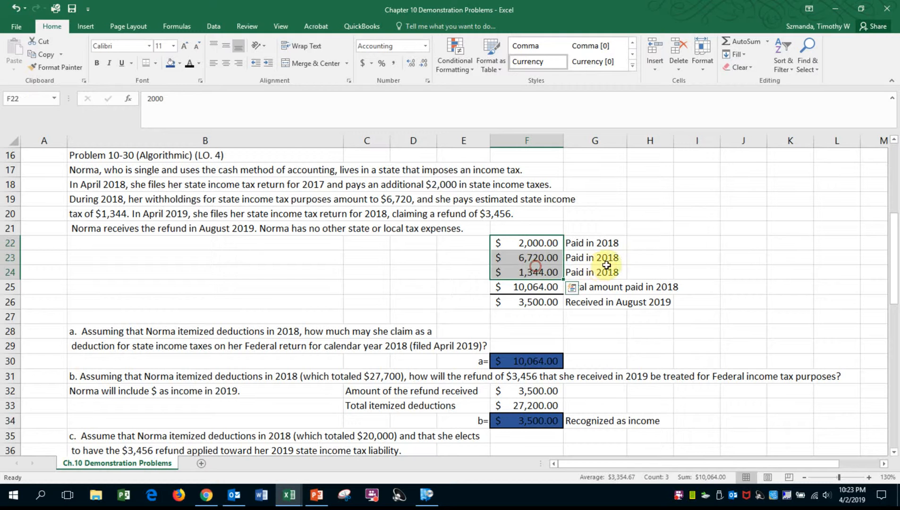
click(628, 343)
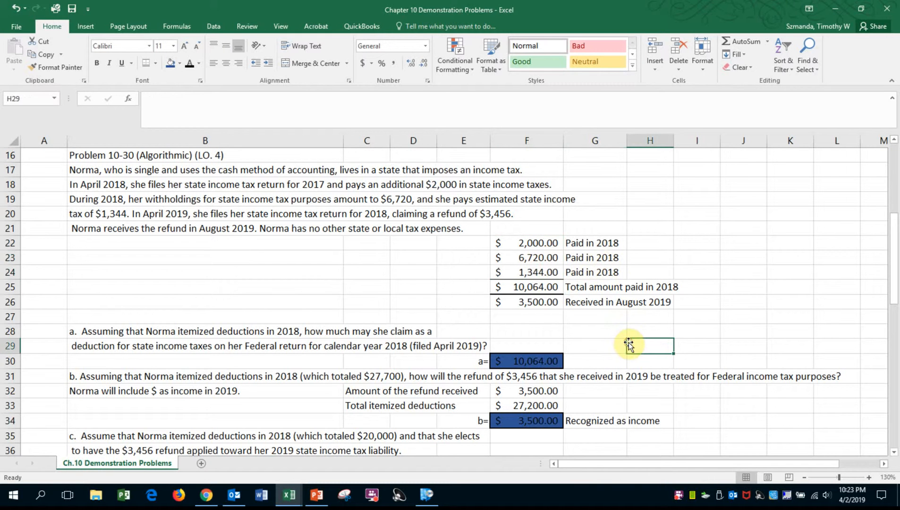
click(516, 284)
click(538, 360)
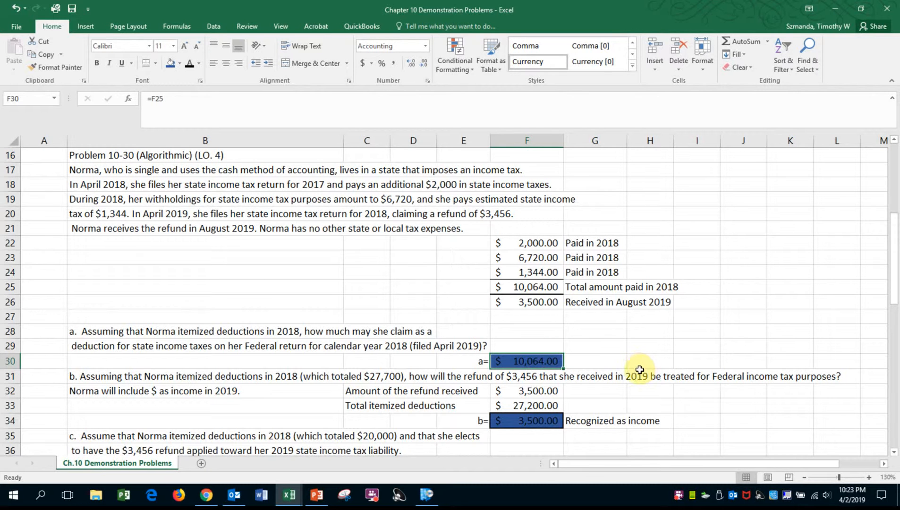
scroll(635, 382, down, 1)
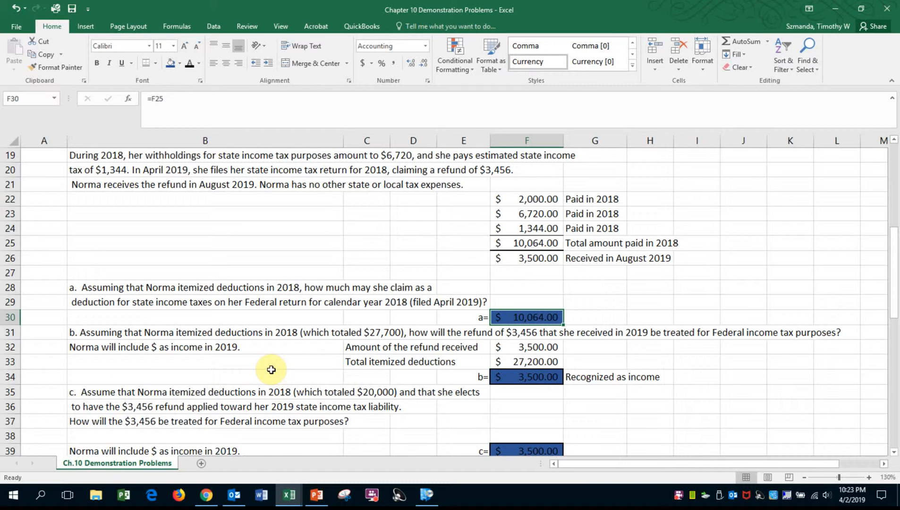
scroll(271, 369, up, 1)
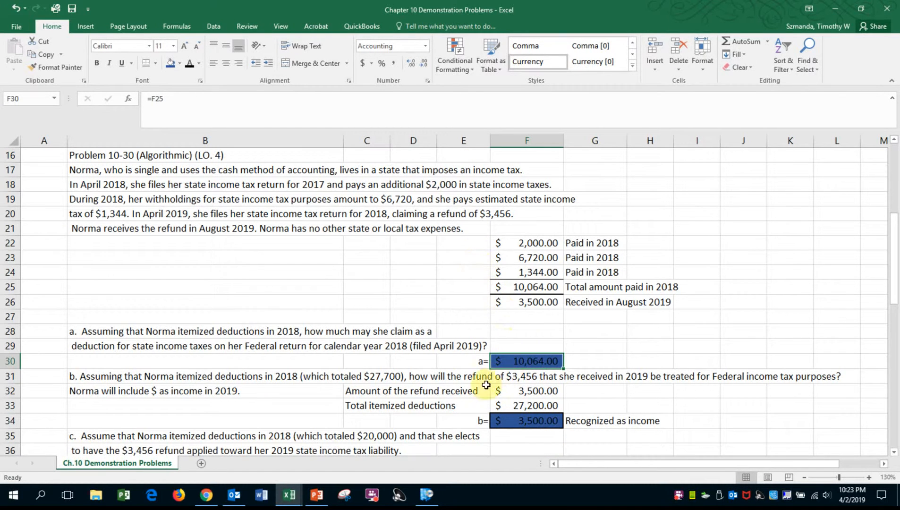
click(499, 394)
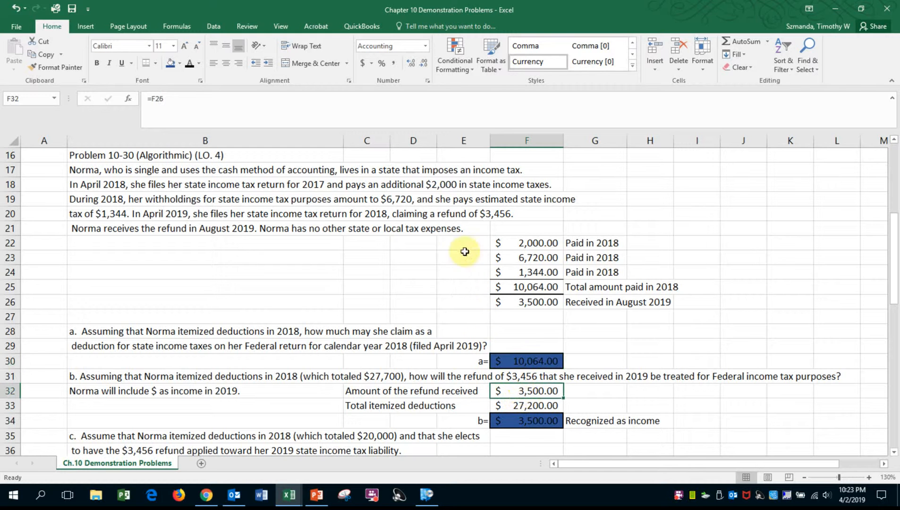
Change the claimed refund amount in the Problem 10-30 text in cell B20 to $3,500.
click(91, 218)
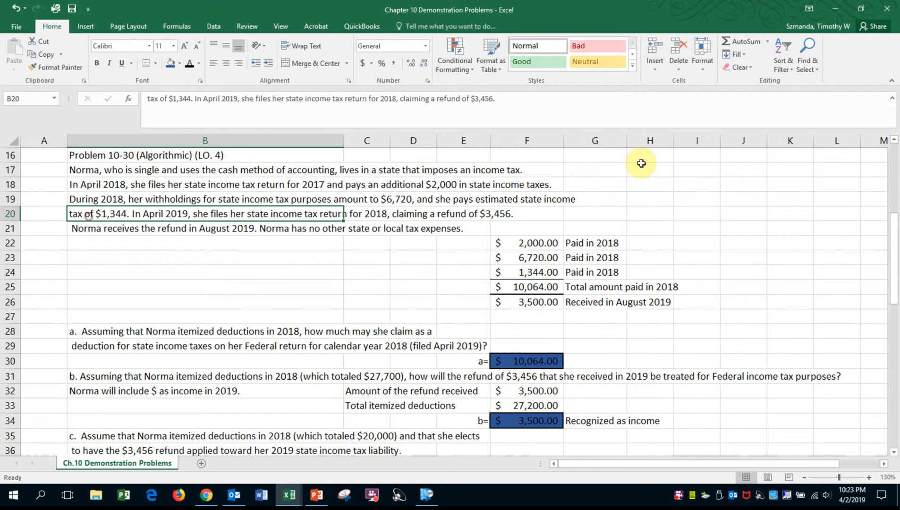
click(492, 99)
key(BackSpace)
key(BackSpace)
key(BackSpace)
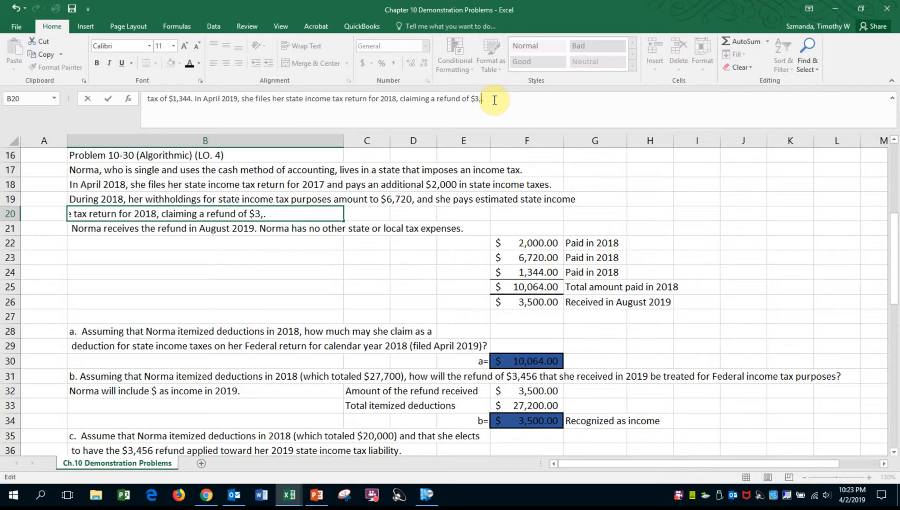
text(500)
click(749, 223)
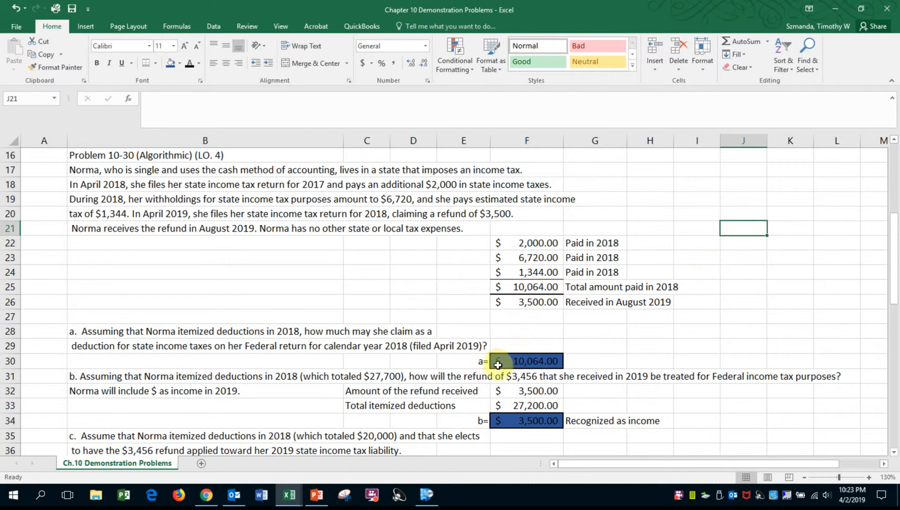
Inspect the refund and itemized deduction inputs for part b, and the IF function arguments behind the answer in F34.
click(543, 391)
scroll(611, 403, down, 2)
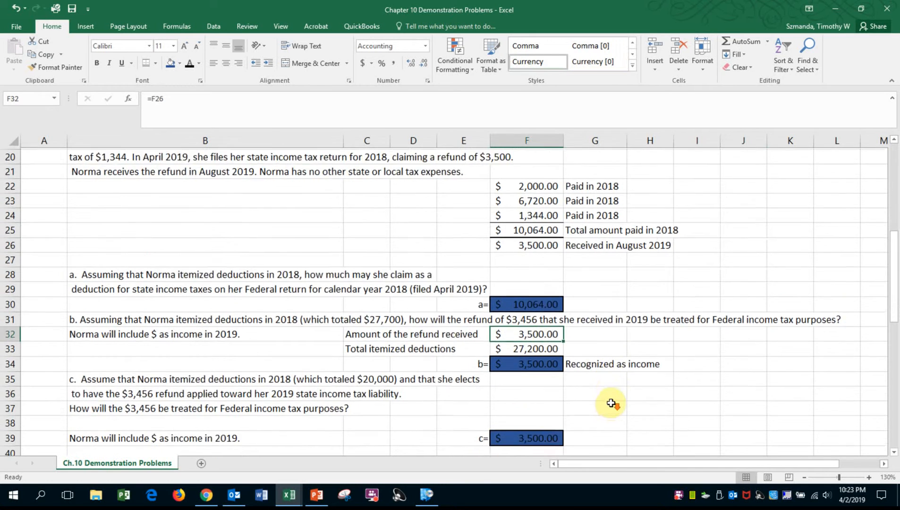
scroll(611, 403, down, 2)
click(505, 279)
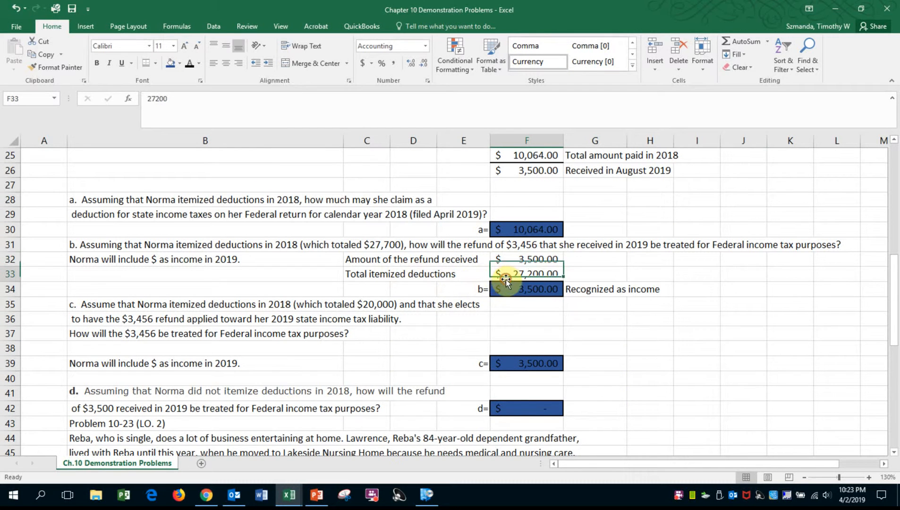
click(516, 288)
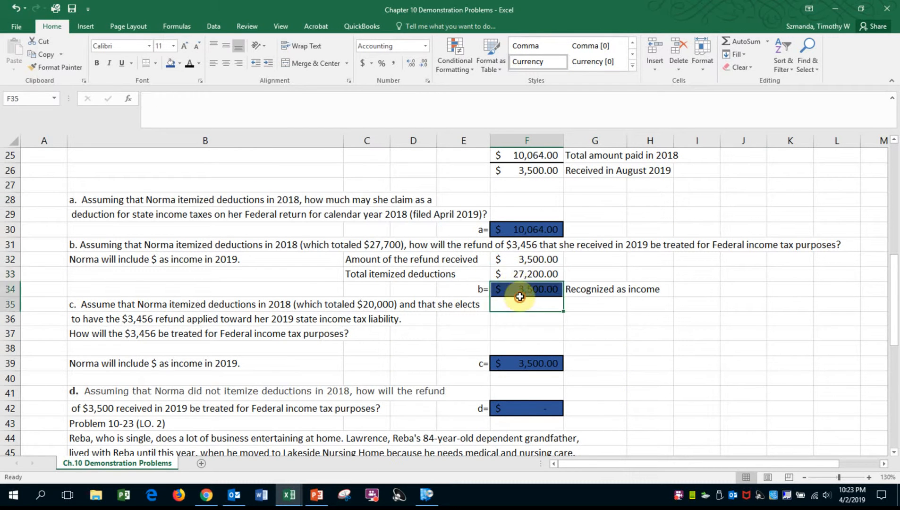
click(128, 99)
drag(718, 257, 730, 201)
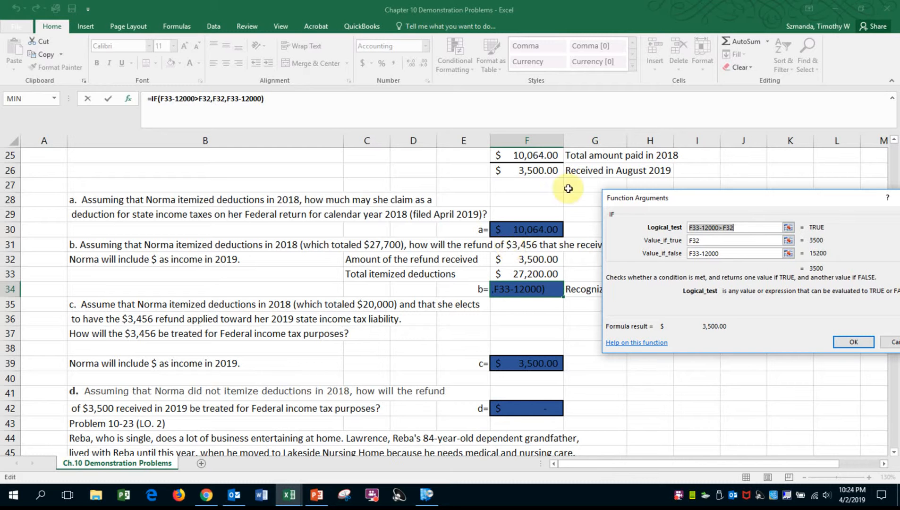
click(849, 337)
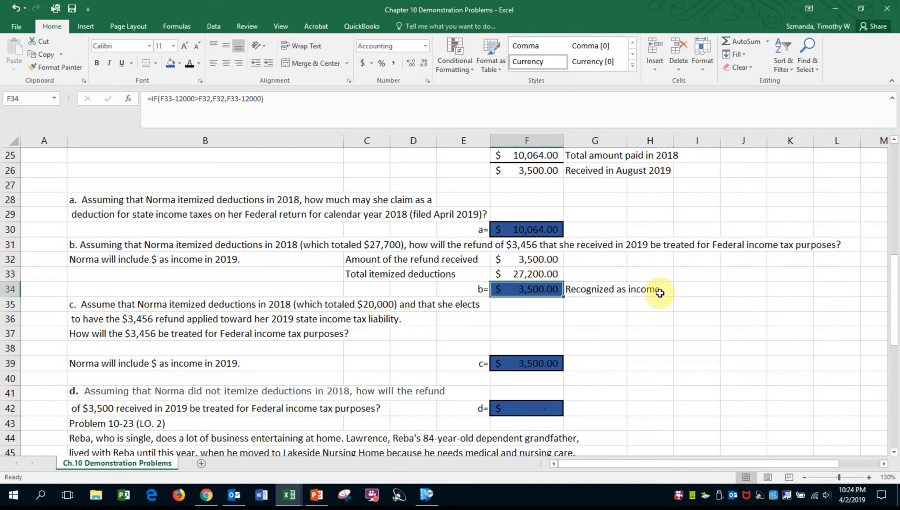
Compare the refund in F32 and the itemized deductions in F33 with the part b amount recognized as income in row 34.
click(533, 256)
click(517, 279)
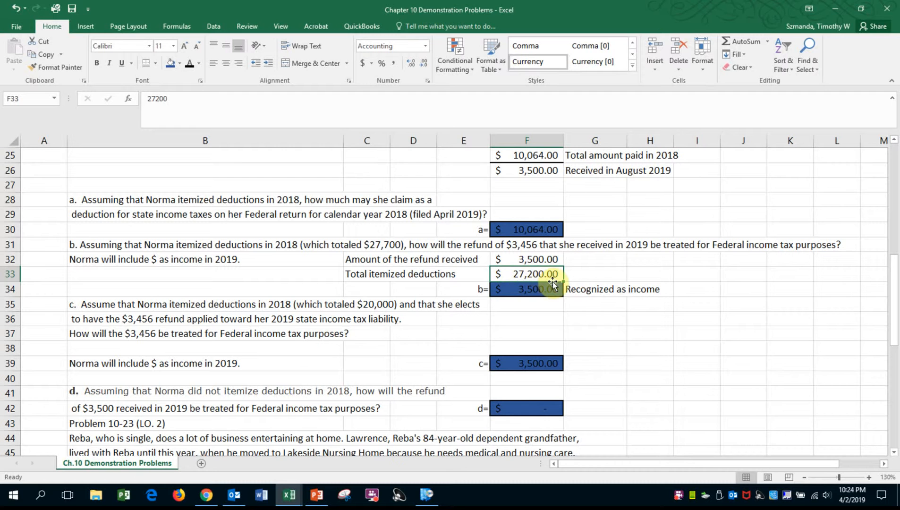
click(502, 259)
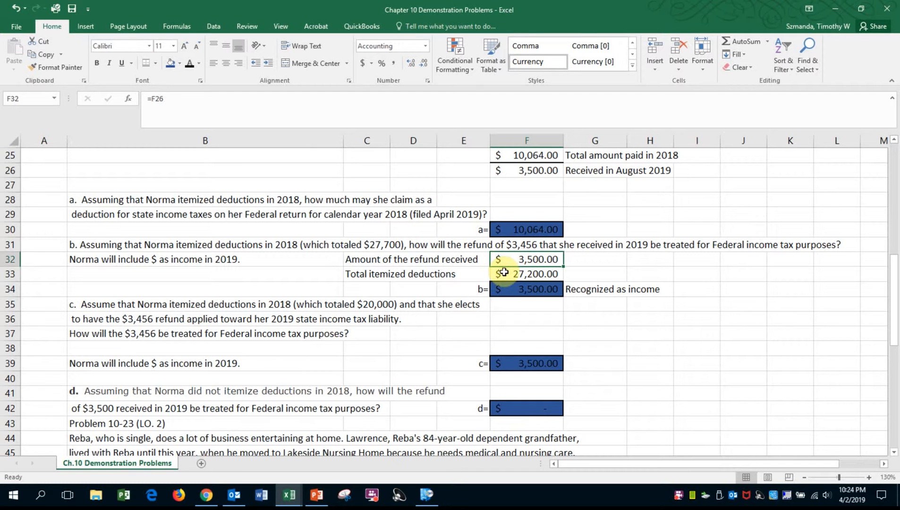
click(525, 273)
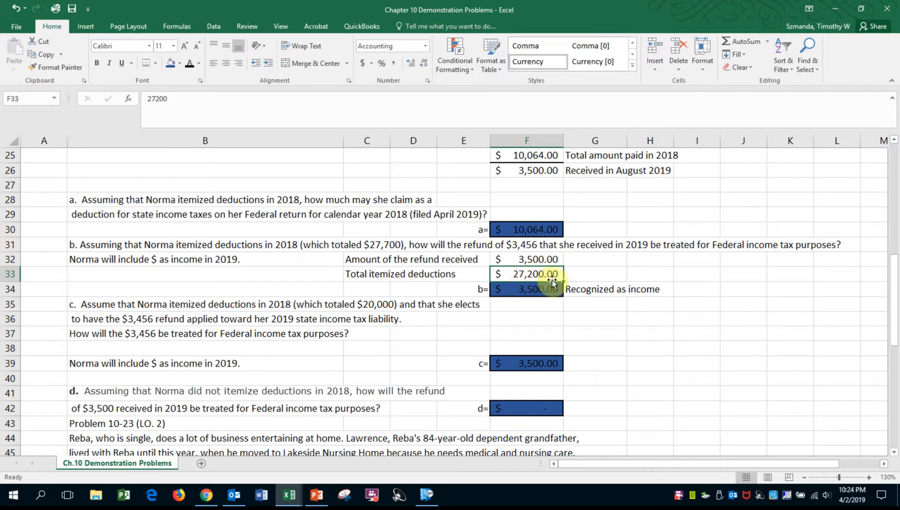
scroll(585, 371, up, 1)
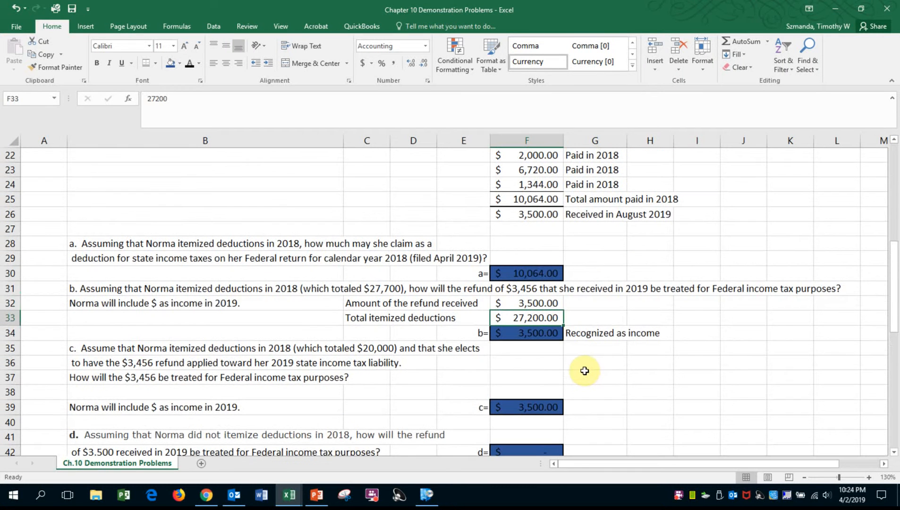
scroll(584, 370, up, 1)
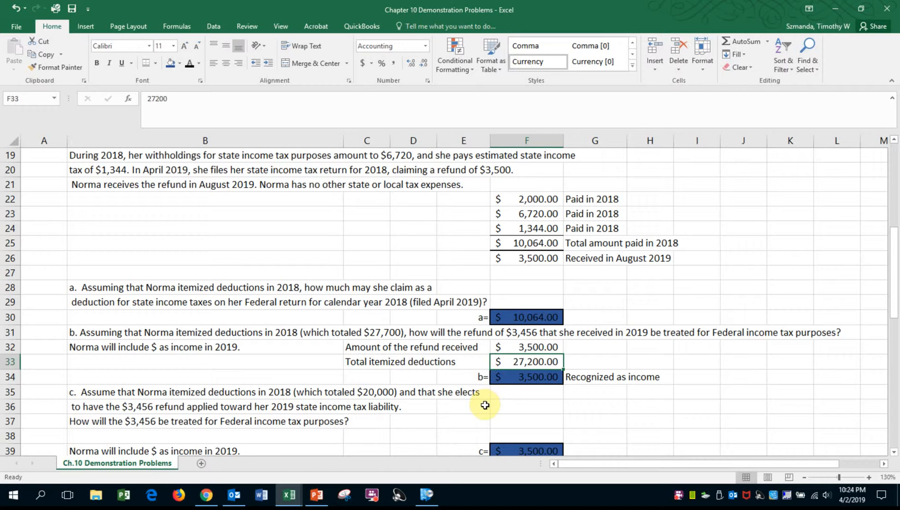
scroll(484, 405, down, 1)
click(526, 335)
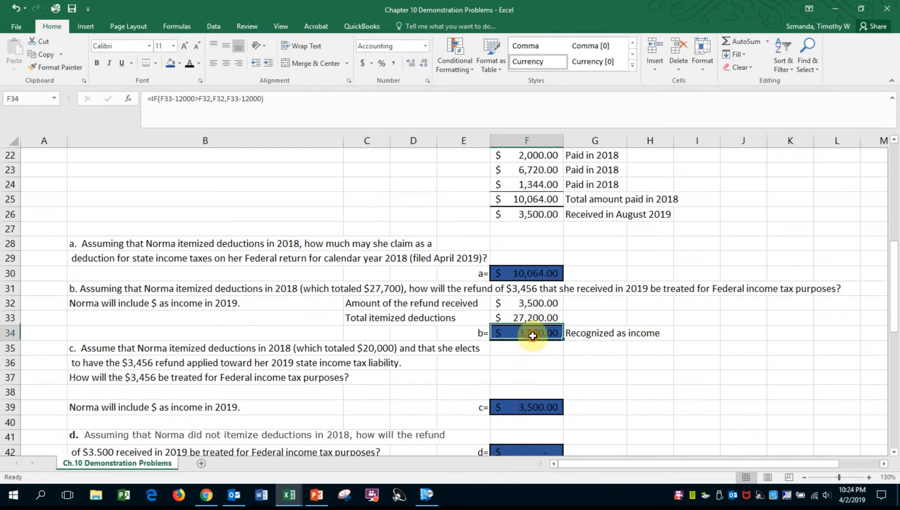
click(595, 333)
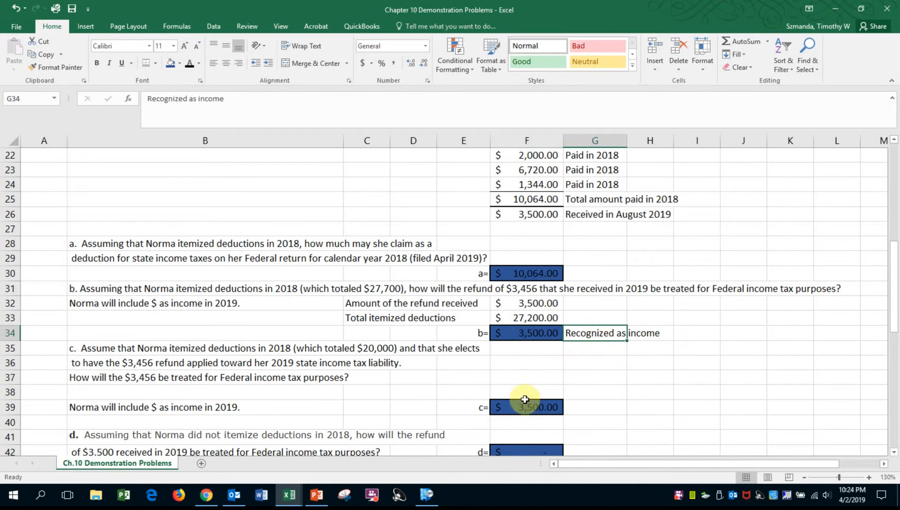
Change the refund amount in the part c text in cell B36 to $3,500.
scroll(528, 405, down, 2)
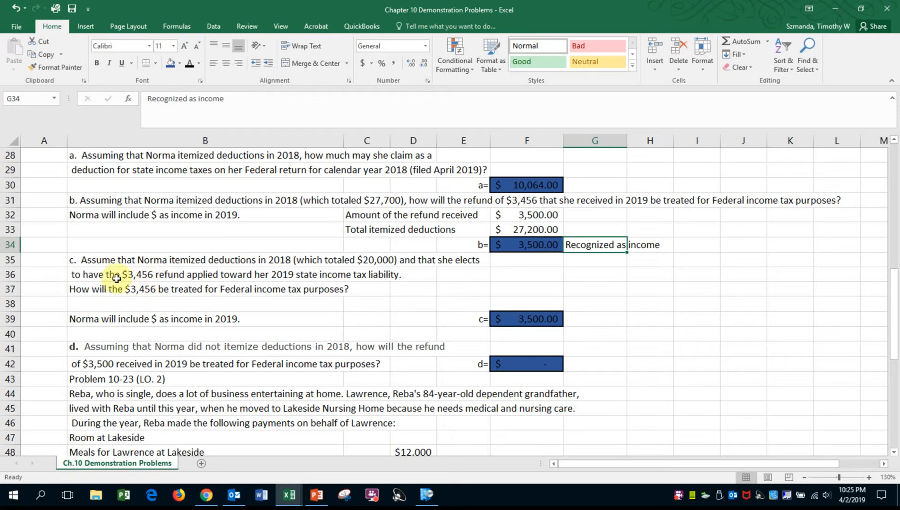
click(83, 275)
click(211, 100)
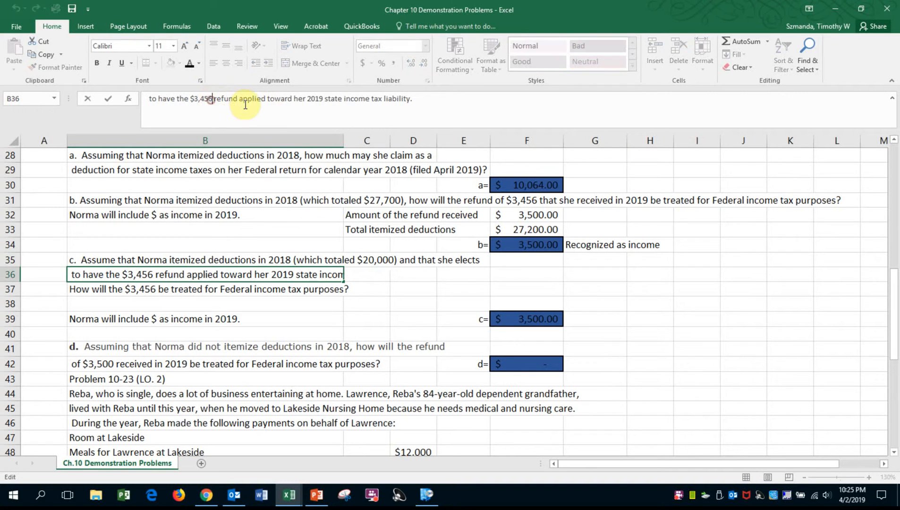
key(BackSpace)
key(BackSpace)
key(BackSpace)
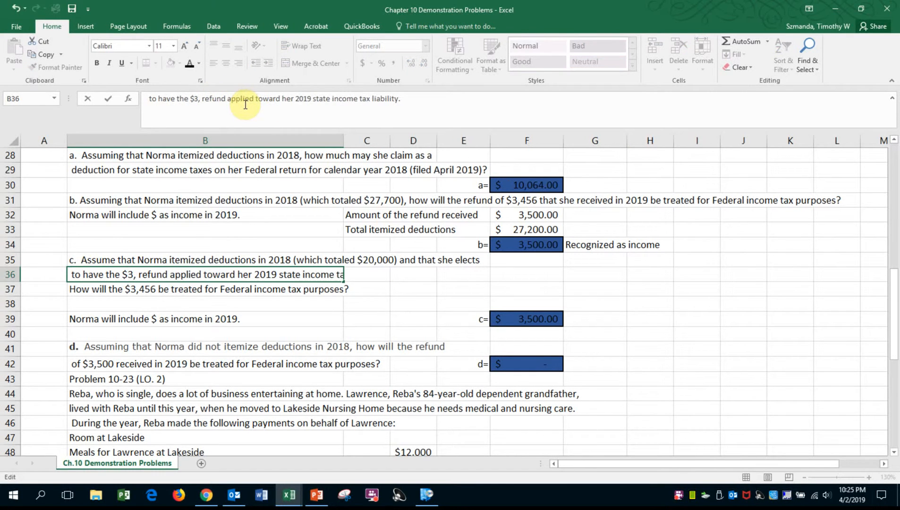
text(500)
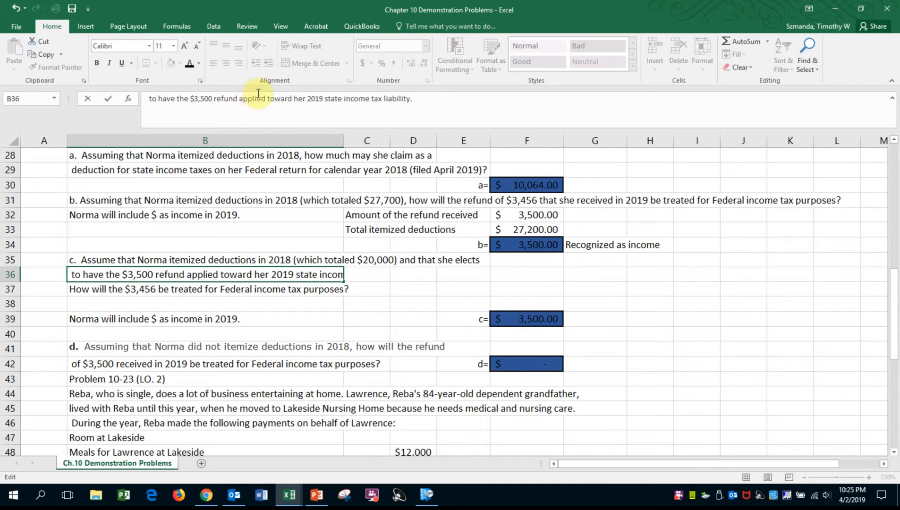
click(782, 307)
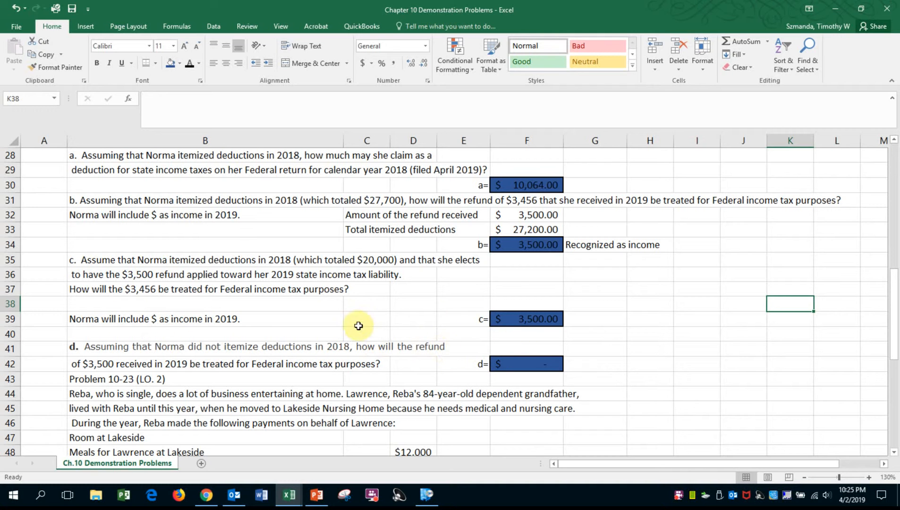
Inspect the part c answer's formula in F39, the part d question in B41 and the part d answer in F42.
click(505, 321)
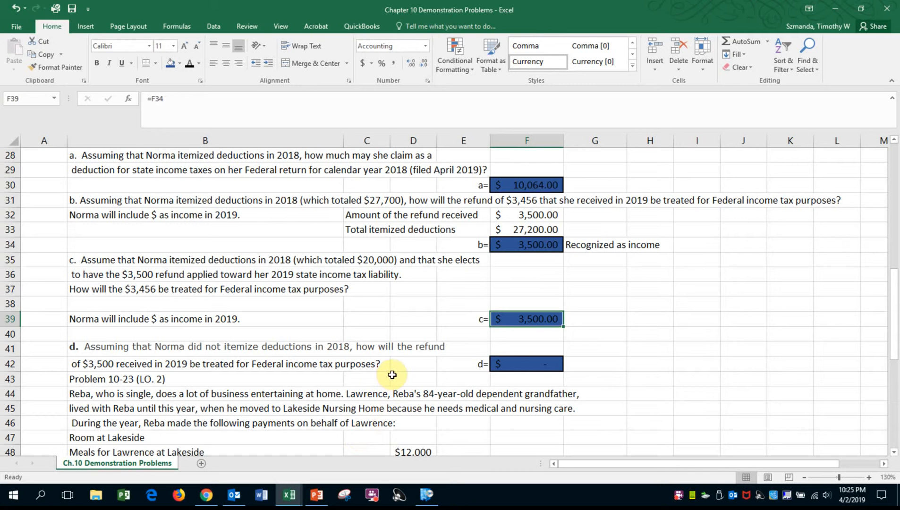
scroll(397, 372, down, 1)
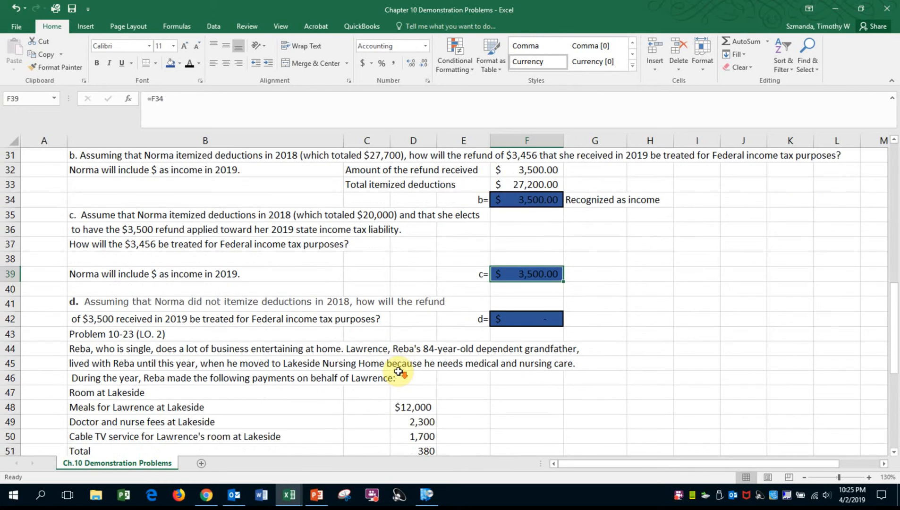
scroll(398, 372, up, 1)
click(197, 346)
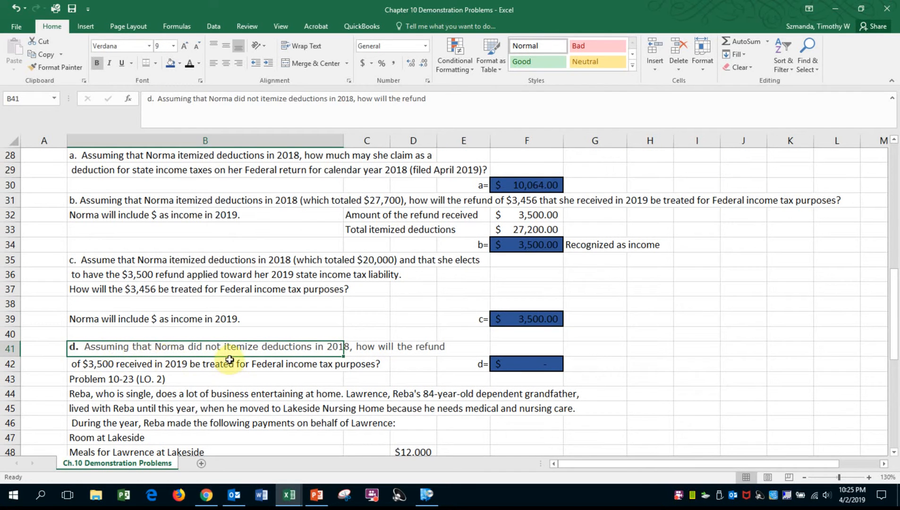
click(680, 380)
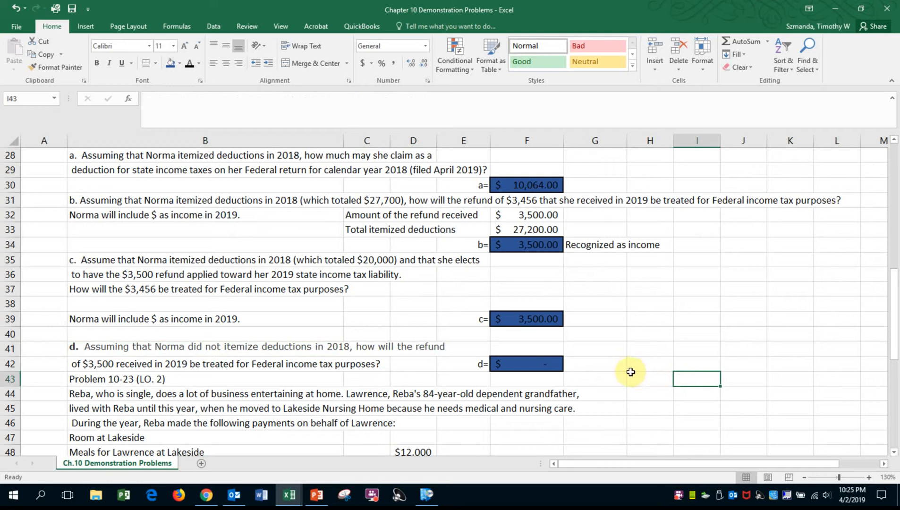
click(533, 367)
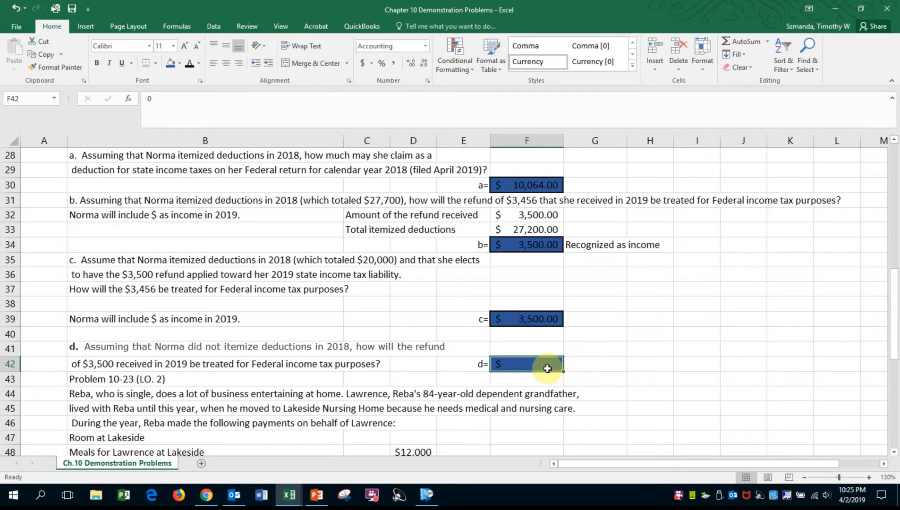
click(681, 395)
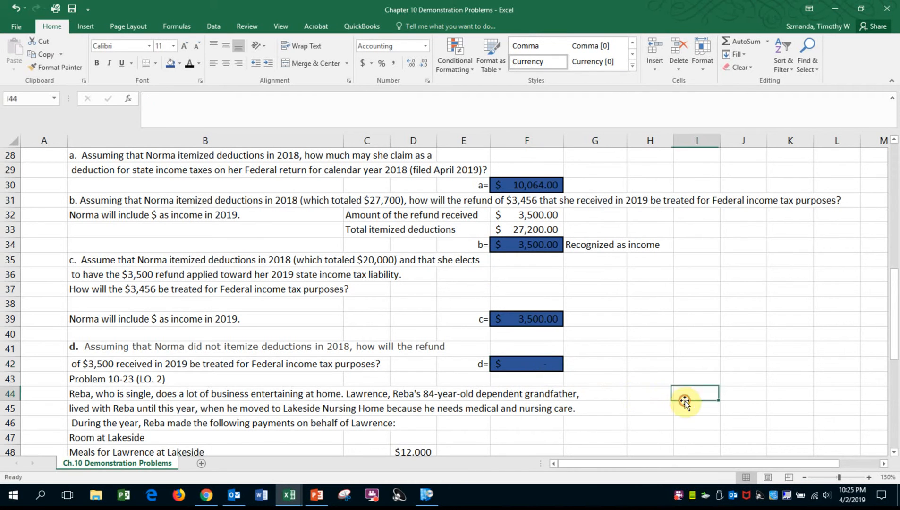
Insert a blank row above the Problem 10-23 heading and copy a plain cell's formatting onto F43.
scroll(533, 384, down, 2)
click(8, 289)
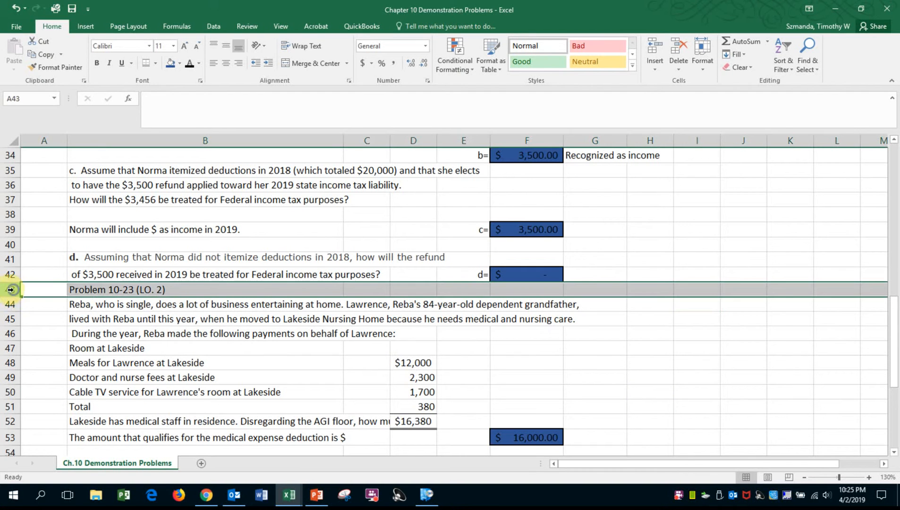
right_click(9, 290)
click(48, 369)
click(652, 392)
click(649, 319)
click(73, 70)
click(514, 288)
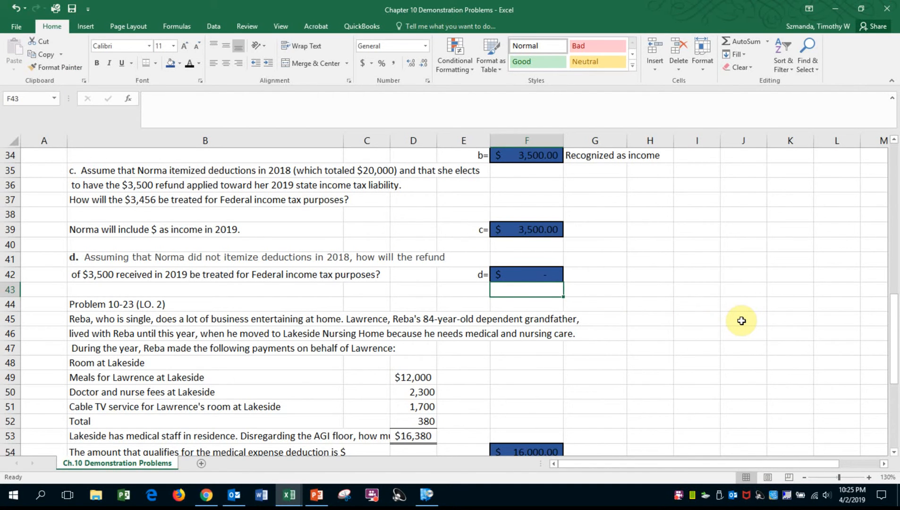
Change the amount in the part c question in cell B37 to $3,500.
click(97, 199)
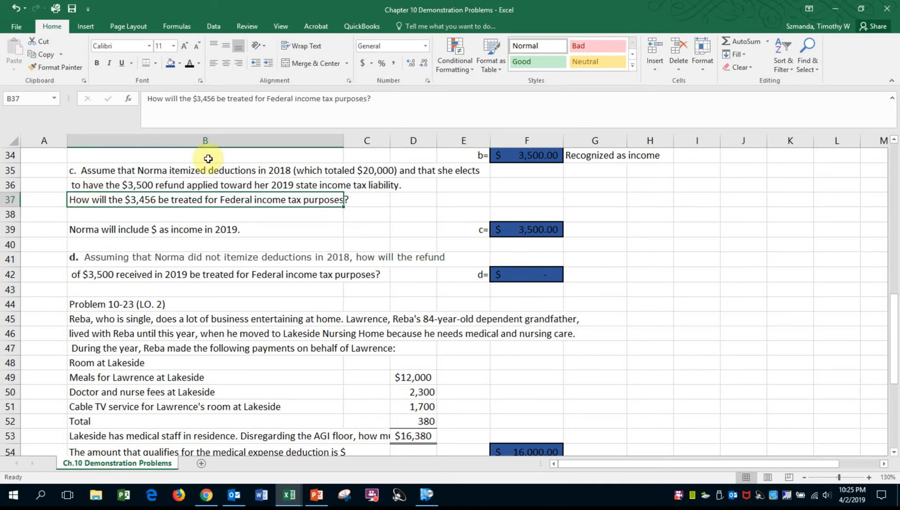
click(215, 98)
key(BackSpace)
key(BackSpace)
key(BackSpace)
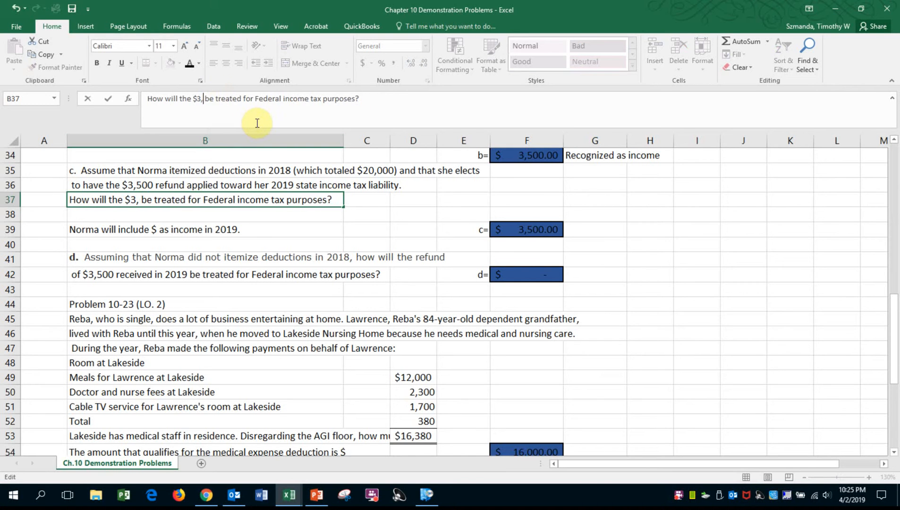
text(500)
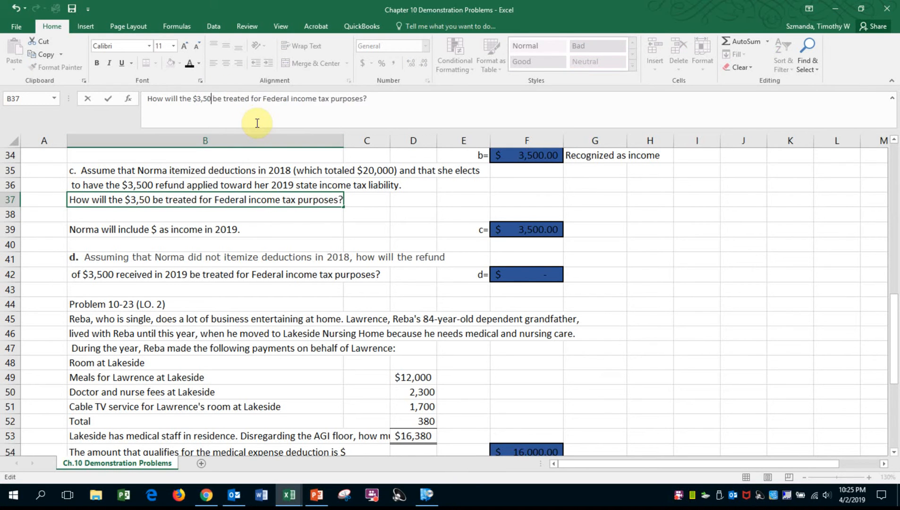
click(730, 380)
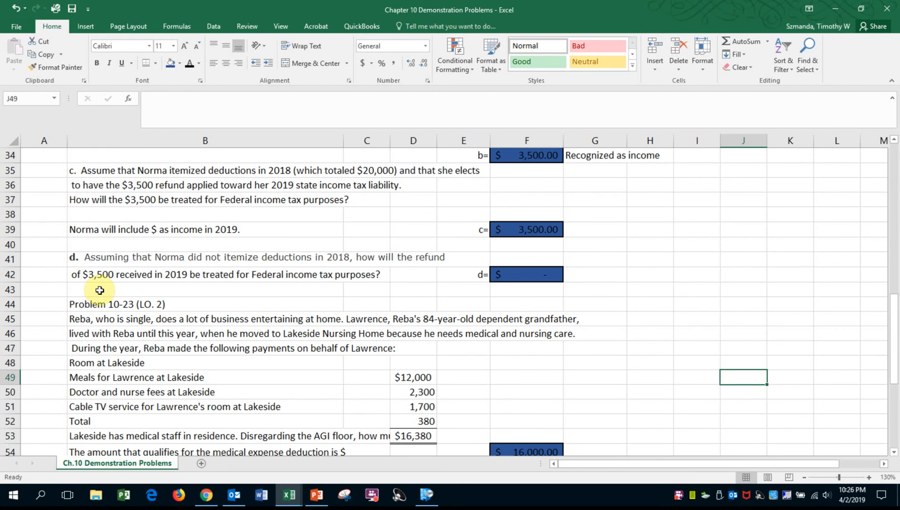
Review Problem 10-23's nursing home payments and the amount that qualifies for the medical expense deduction.
scroll(603, 373, down, 1)
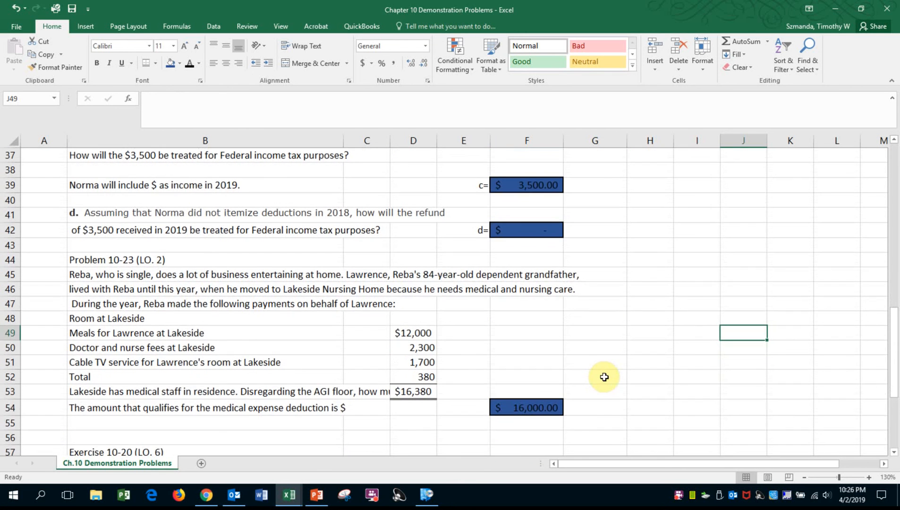
scroll(603, 377, down, 1)
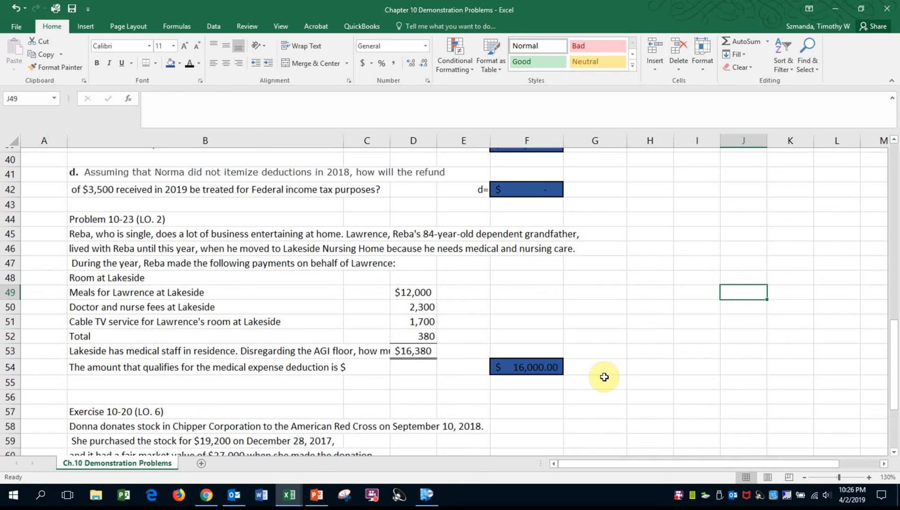